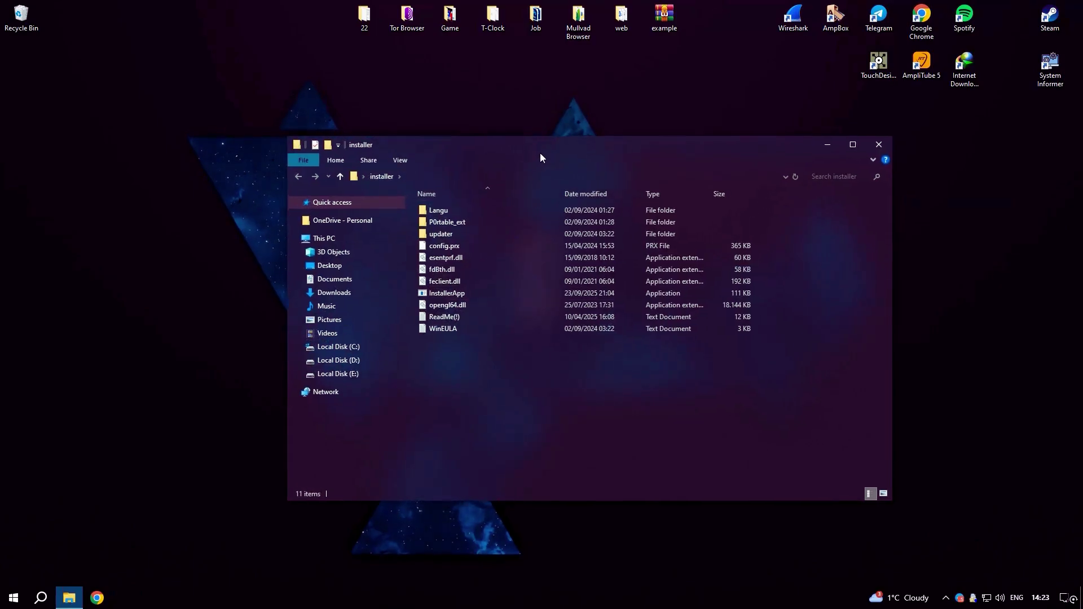
- Launch InstallerApp from the installer folder, close the folder window and choose English as the installer language
{"action": "double_click", "coordinate": [520, 281]}
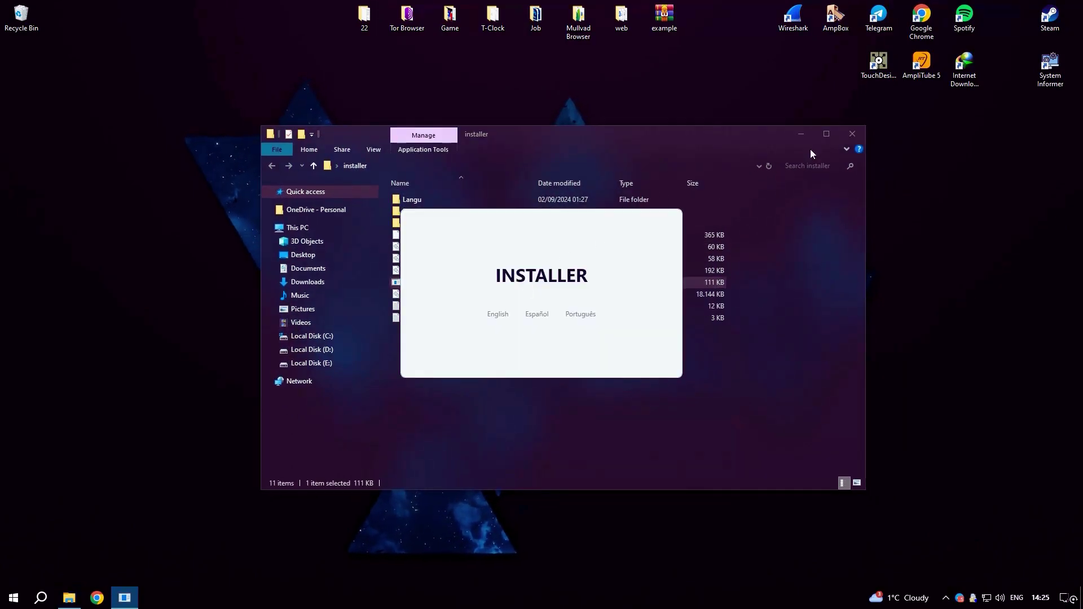
{"action": "left_click", "coordinate": [850, 135]}
{"action": "left_click", "coordinate": [492, 326]}
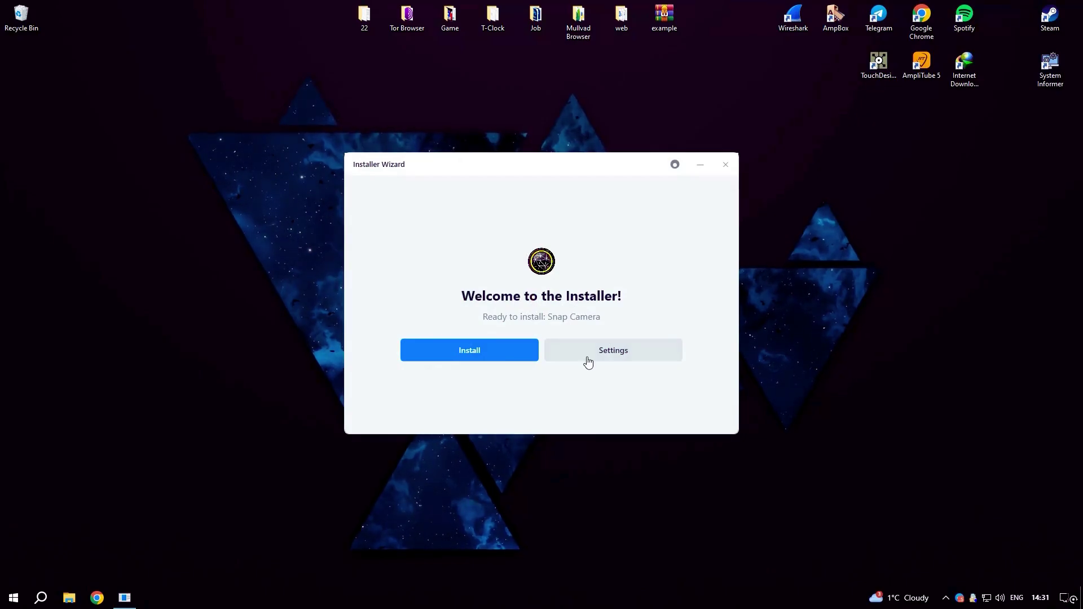
- Check the installer settings, then install Snap Camera through the wizard and finish the setup
{"action": "left_click", "coordinate": [588, 355]}
{"action": "left_click", "coordinate": [675, 385]}
{"action": "left_click", "coordinate": [494, 350]}
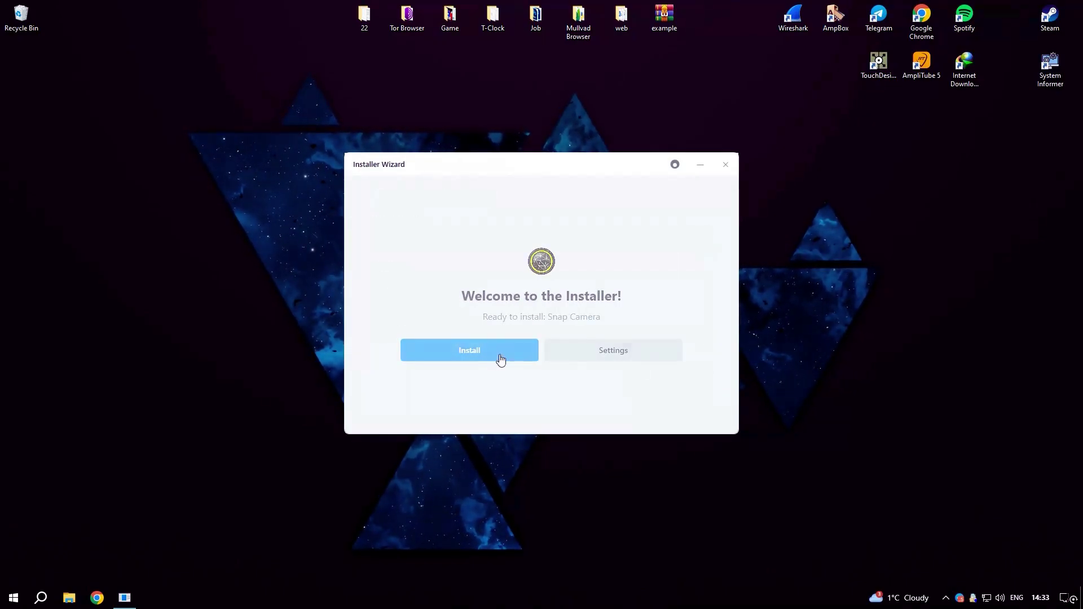
{"action": "scroll", "coordinate": [695, 303], "scroll_direction": "down", "scroll_amount": 5}
{"action": "scroll", "coordinate": [695, 303], "scroll_direction": "down", "scroll_amount": 5}
{"action": "left_click", "coordinate": [694, 379]}
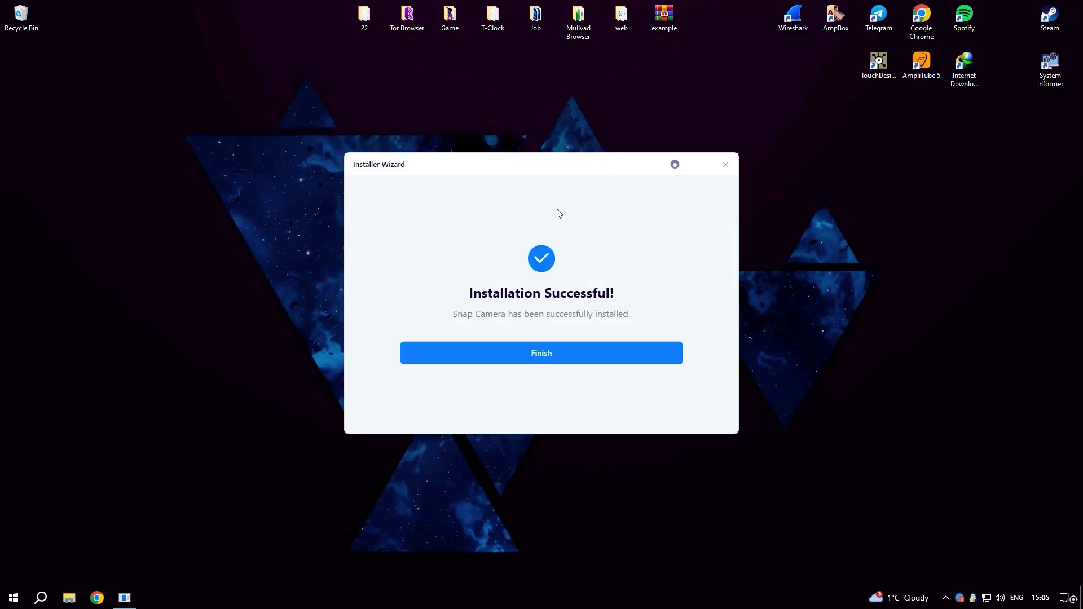
{"action": "left_click", "coordinate": [543, 361]}
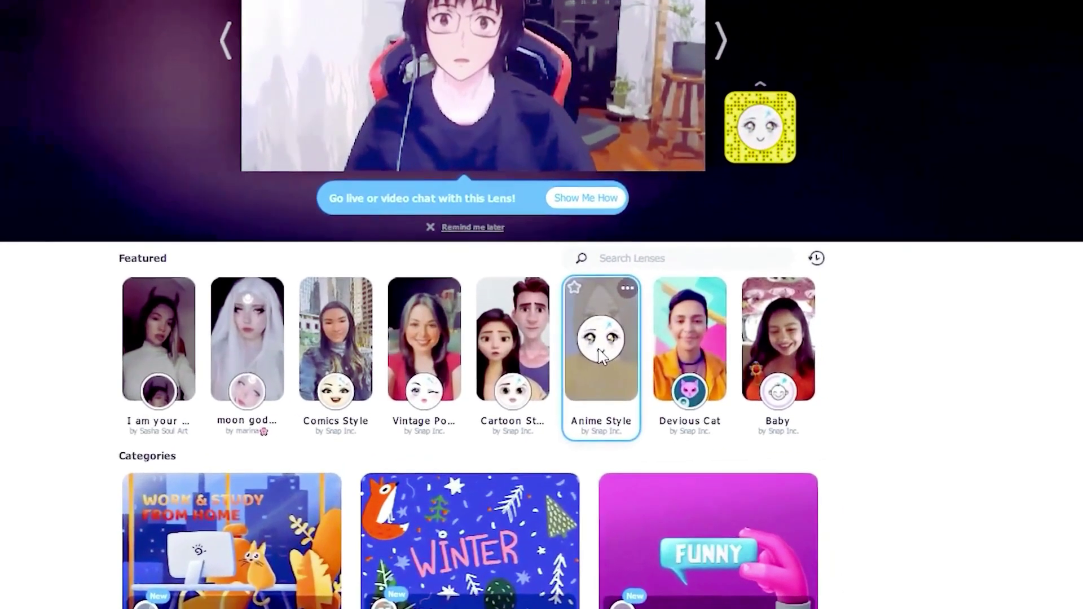
- Add the Anime Style lens to the favorites and look through the Top Community Lenses
{"action": "left_click", "coordinate": [574, 288]}
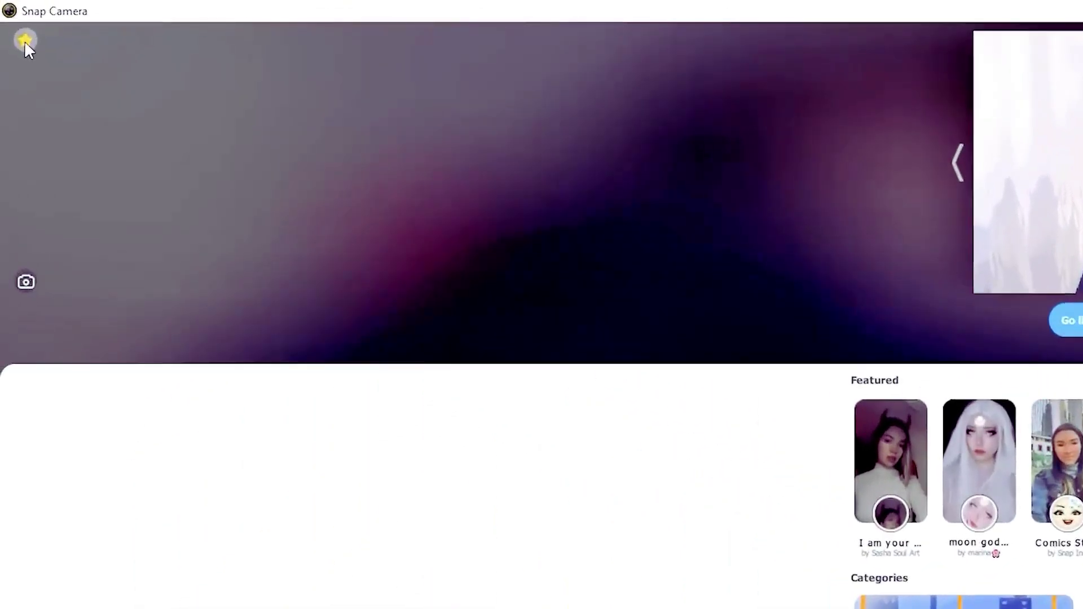
{"action": "left_click", "coordinate": [25, 41]}
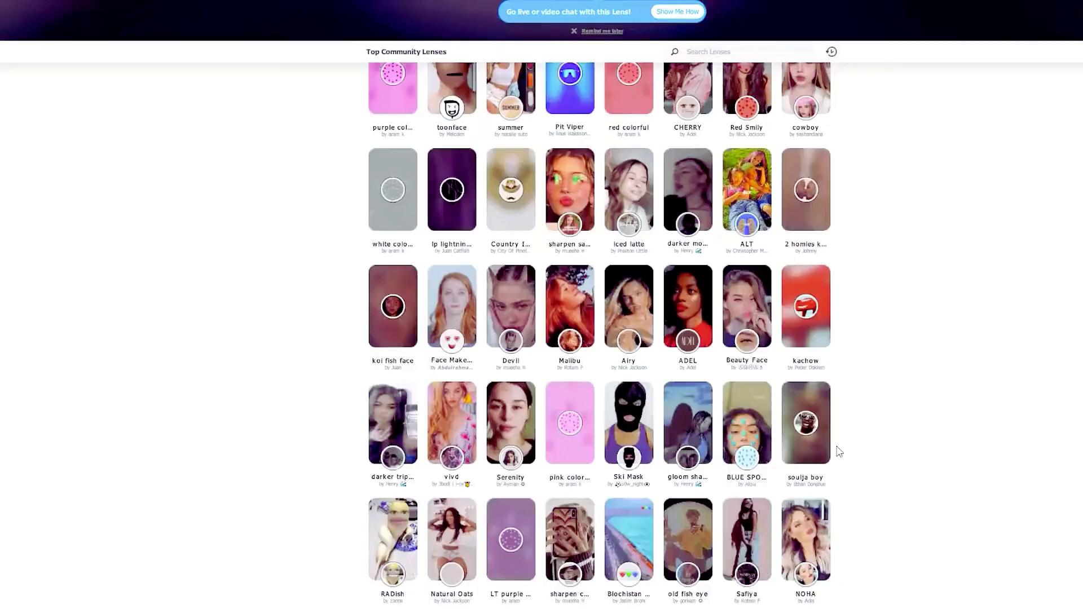
{"action": "scroll", "coordinate": [840, 451], "scroll_direction": "down", "scroll_amount": 5}
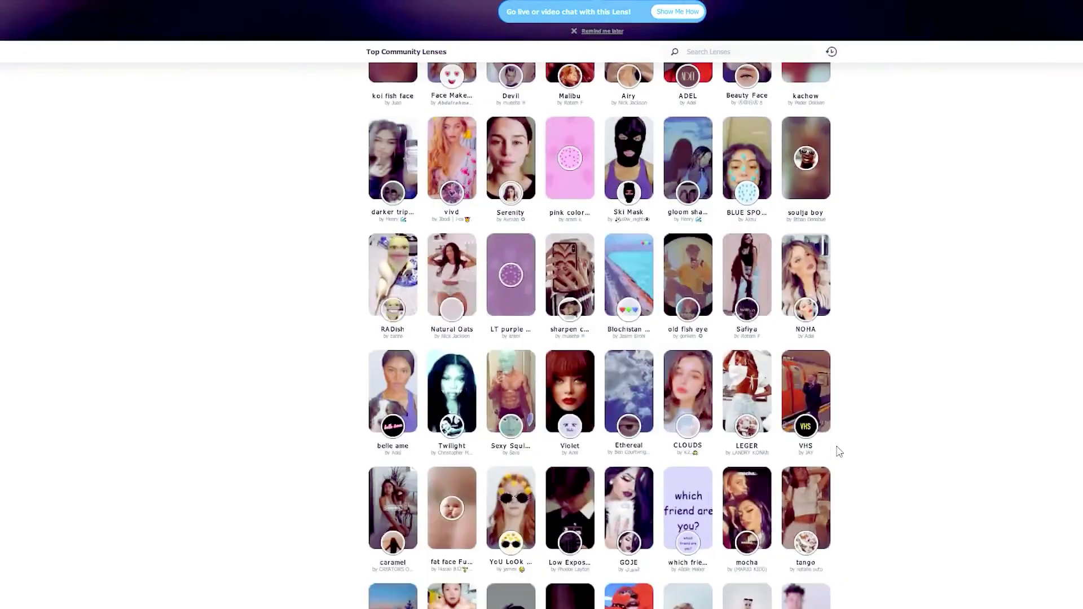
{"action": "scroll", "coordinate": [840, 452], "scroll_direction": "down", "scroll_amount": 10}
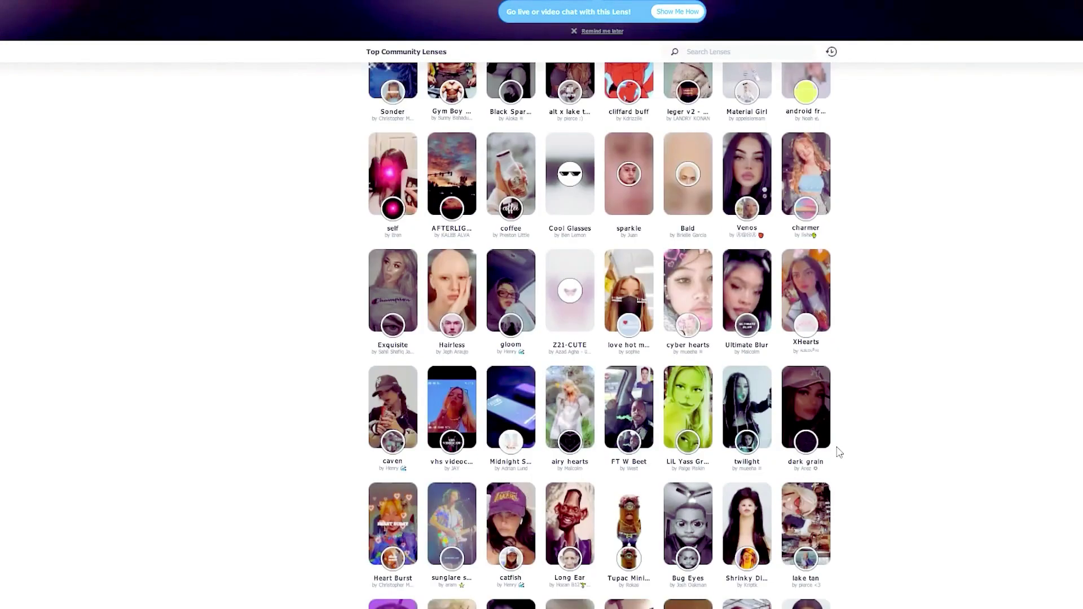
{"action": "scroll", "coordinate": [840, 451], "scroll_direction": "down", "scroll_amount": 7}
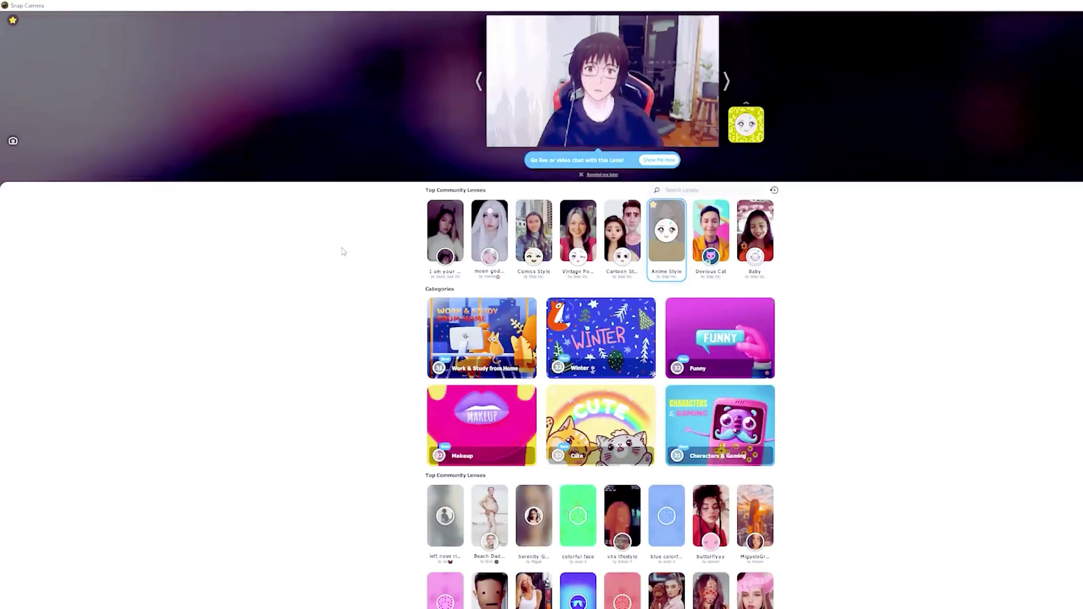
- Find OBS on the computer and switch to it
{"action": "key", "text": "super"}
{"action": "type", "text": "obs"}
{"action": "key", "text": "Return"}
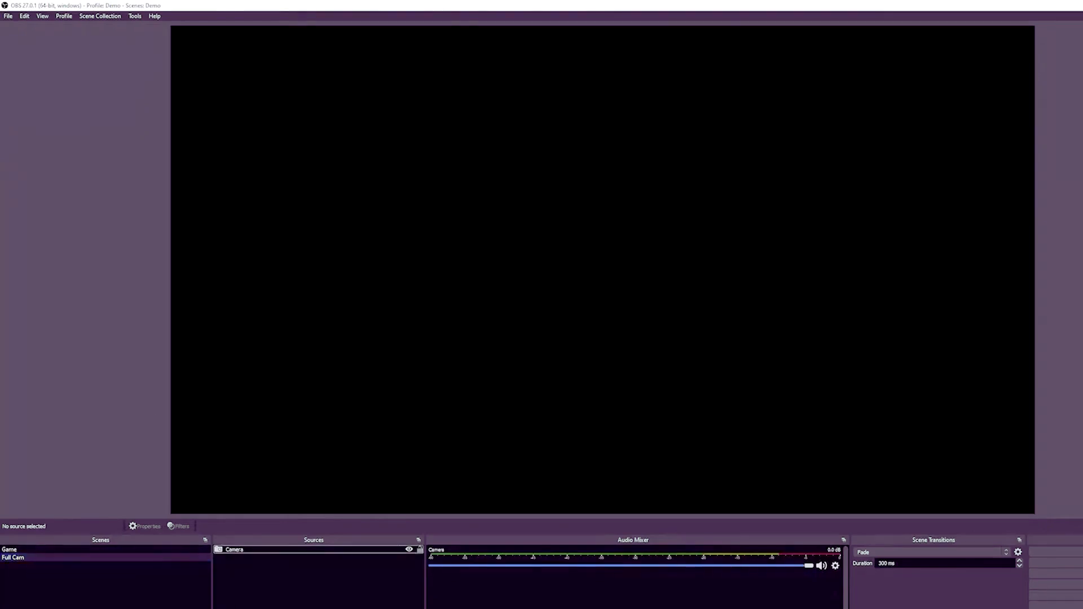
- Add a new Video Capture Device source named "Snap Cam" and set its device to Snap Camera
{"action": "left_click", "coordinate": [220, 608]}
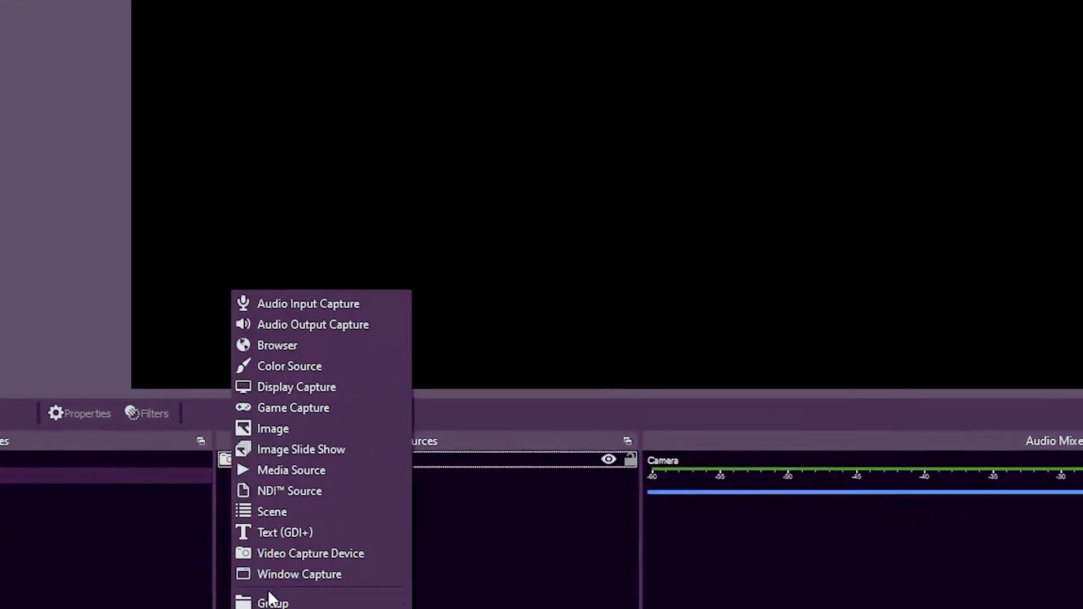
{"action": "left_click", "coordinate": [306, 553]}
{"action": "type", "text": "Snap Cam"}
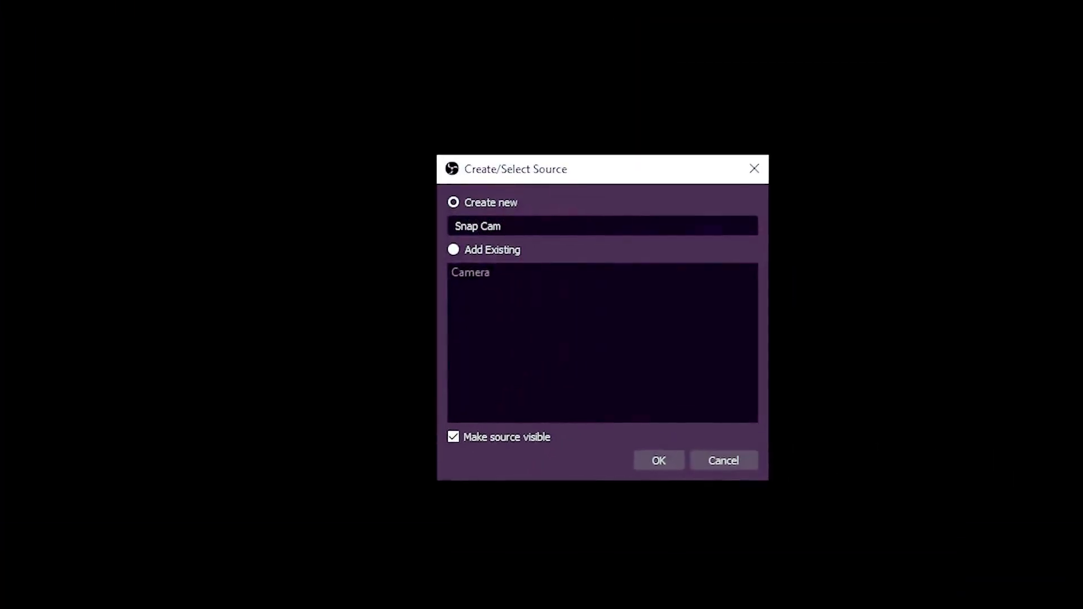
{"action": "left_click", "coordinate": [665, 458]}
{"action": "left_click", "coordinate": [649, 355]}
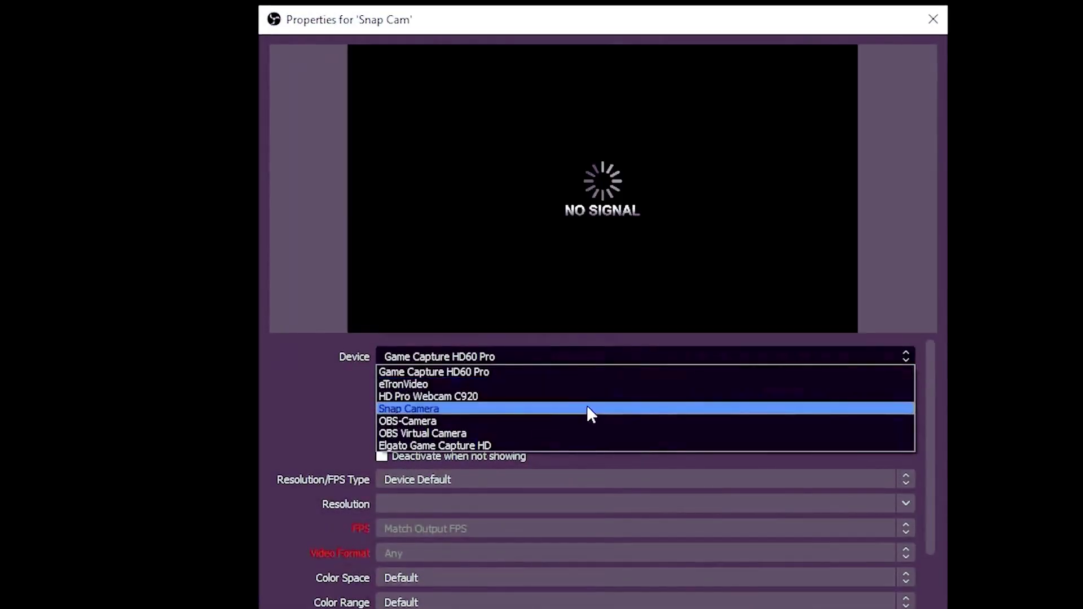
{"action": "left_click", "coordinate": [588, 408]}
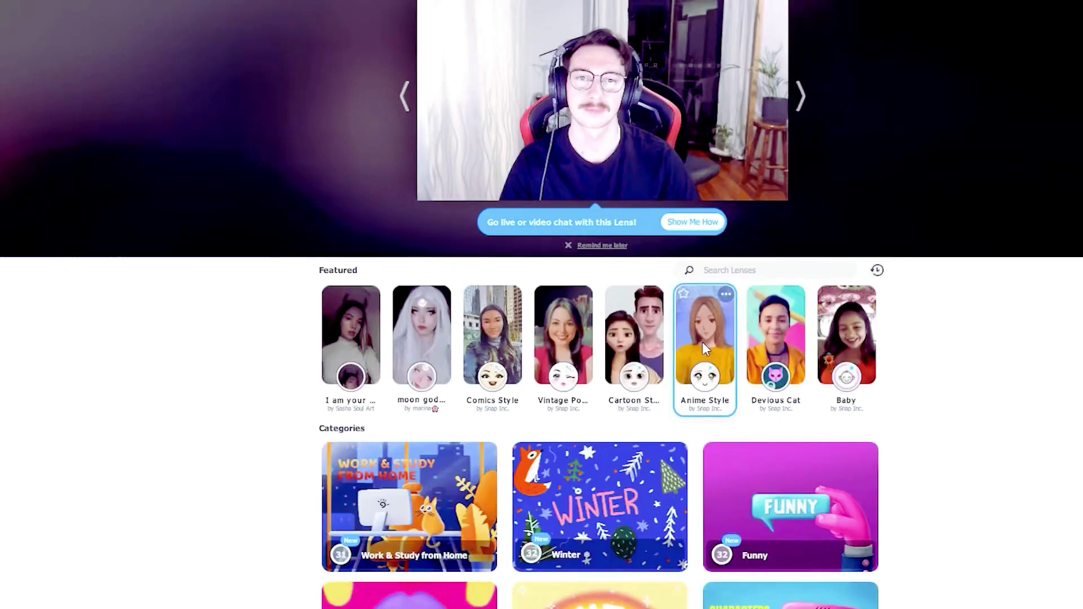
- Switch back to Snap Camera and apply the featured Anime Style lens
{"action": "left_click", "coordinate": [702, 342]}
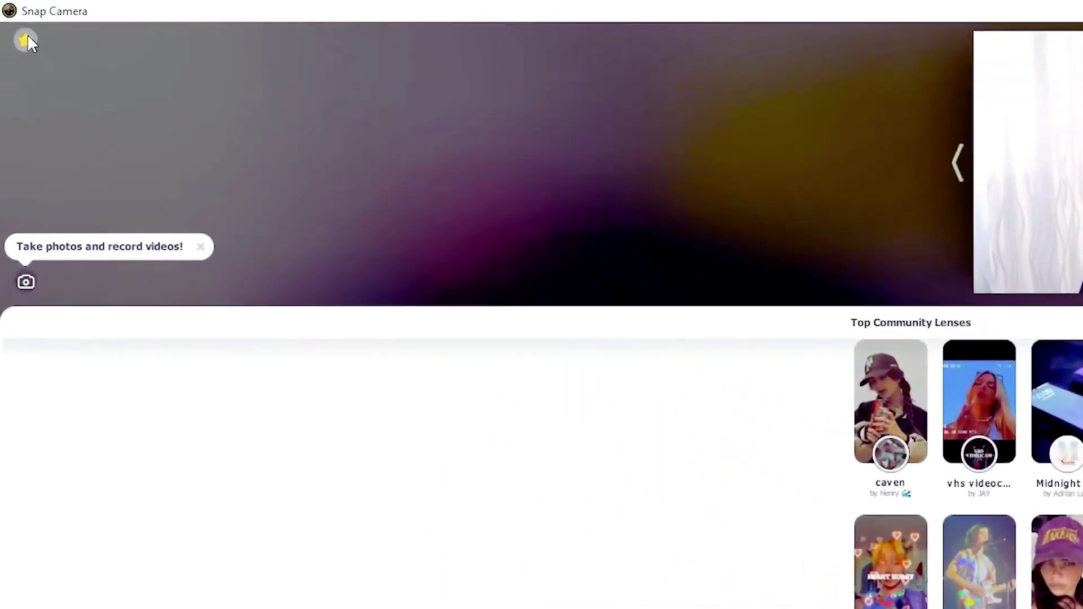
- Assign the hotkey Alt+Up to the favorite Shrek lens and test it on the camera preview
{"action": "left_click", "coordinate": [24, 40]}
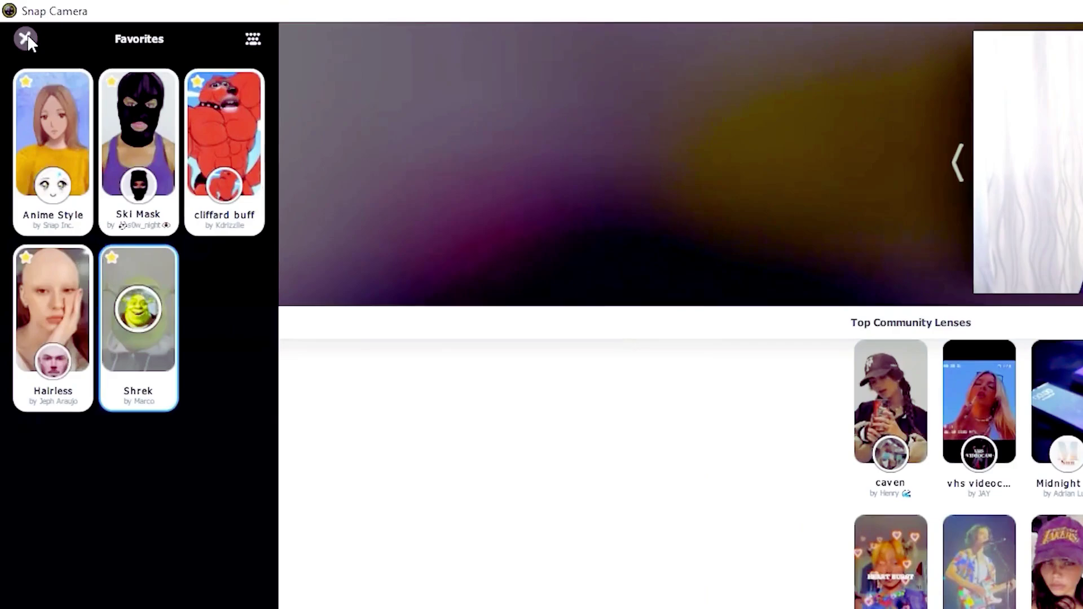
{"action": "left_click", "coordinate": [252, 38]}
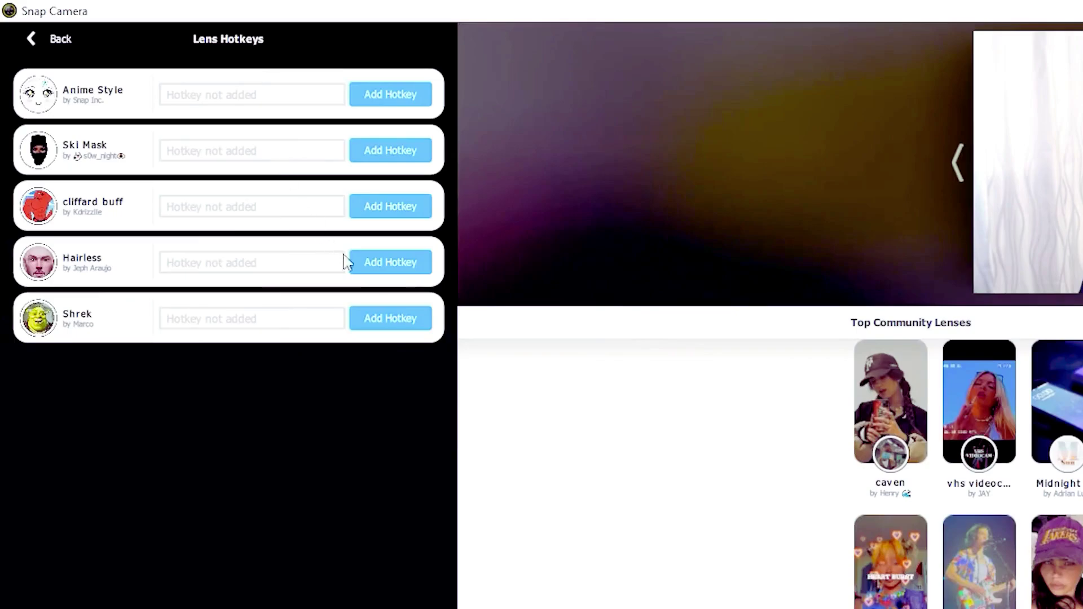
{"action": "left_click", "coordinate": [402, 324]}
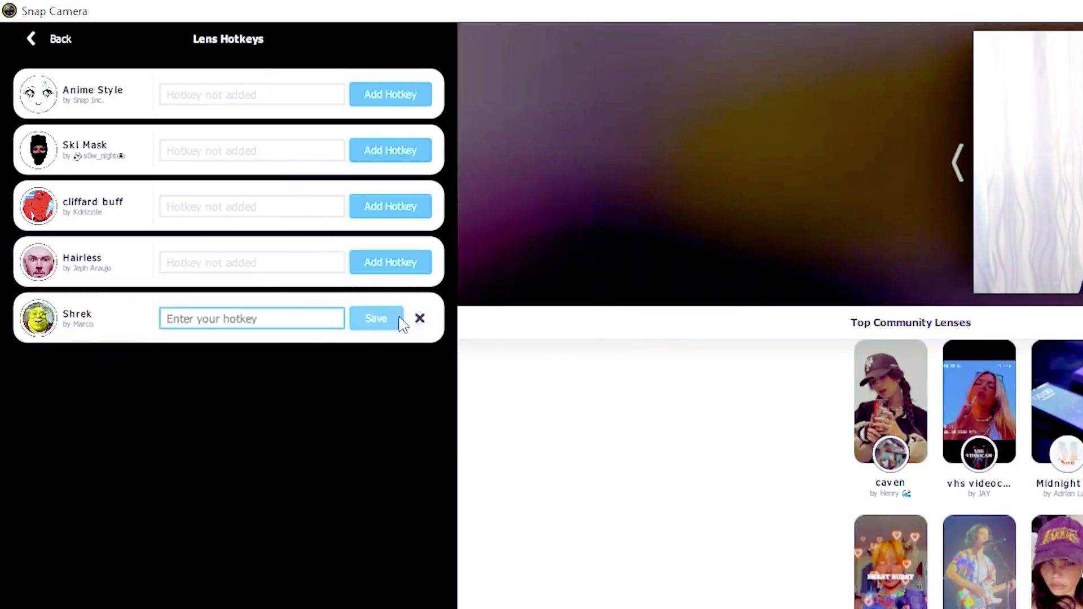
{"action": "key", "text": "alt+Up"}
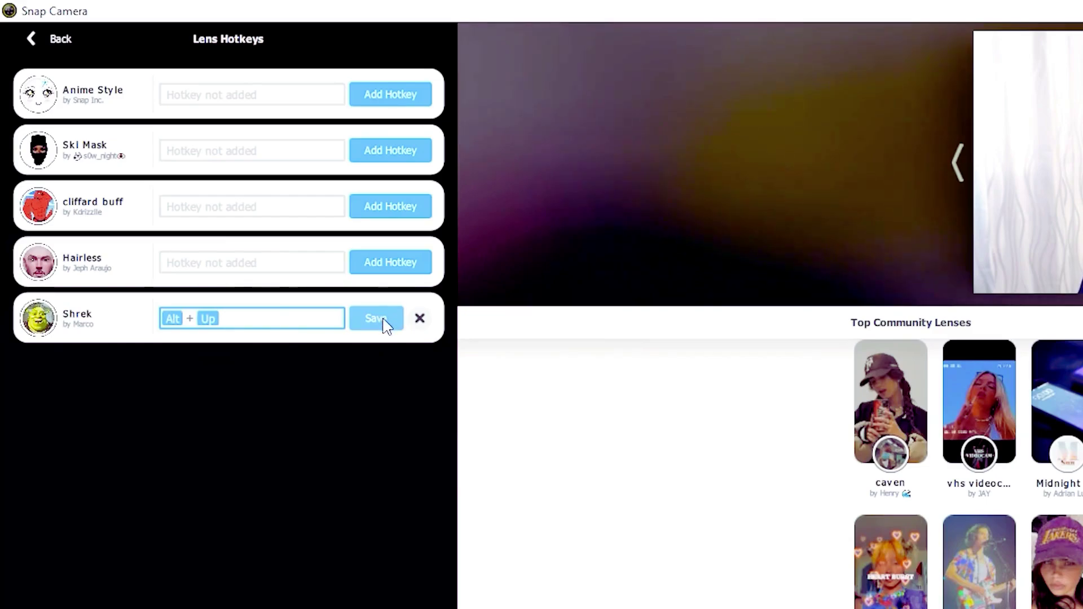
{"action": "left_click", "coordinate": [386, 323]}
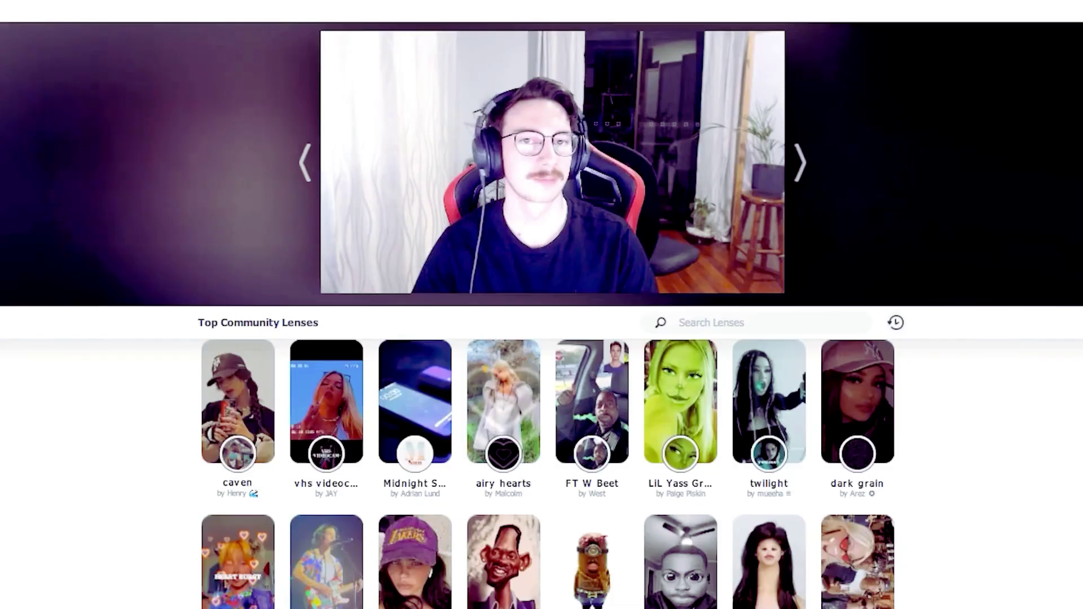
{"action": "key", "text": "alt+Up"}
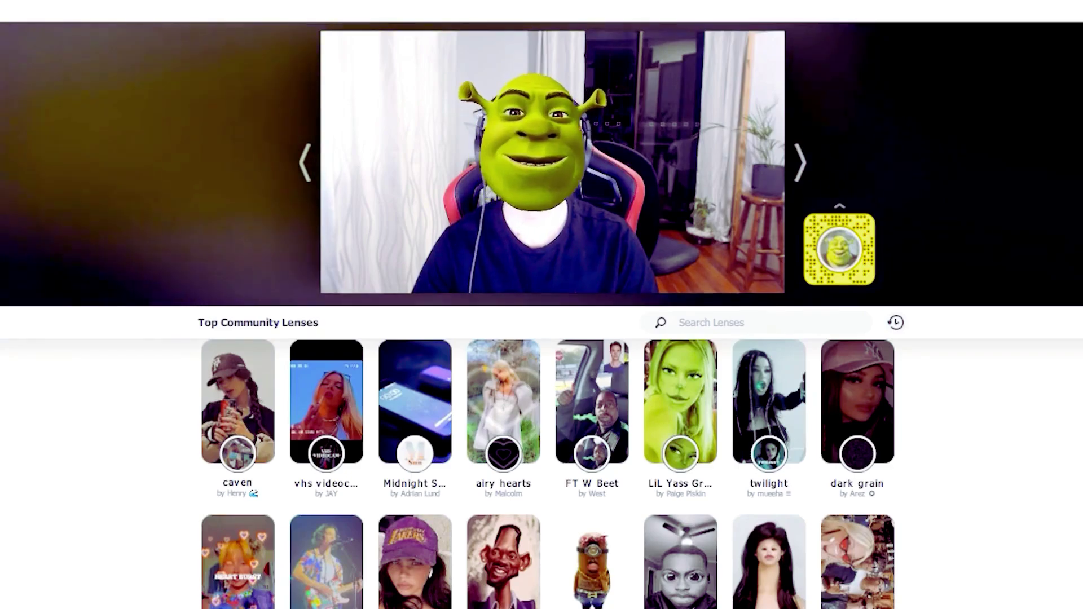
{"action": "key", "text": "alt+Up"}
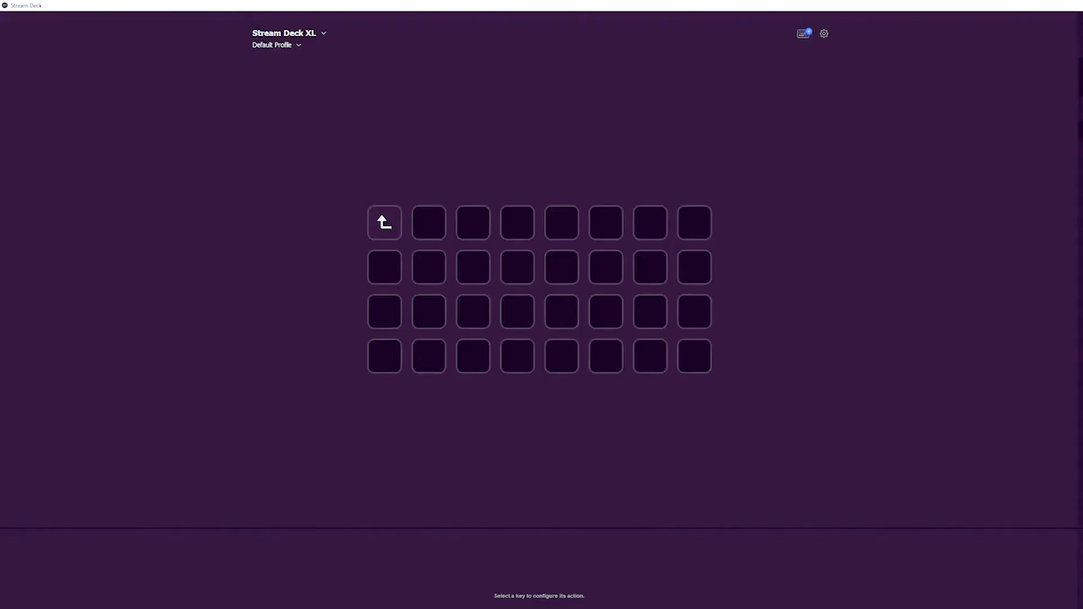
- In Stream Deck, place a System Hotkey action on the fifth key of the second row and assign Alt+A
{"action": "left_click_drag", "start_coordinate": [1061, 135], "coordinate": [573, 269]}
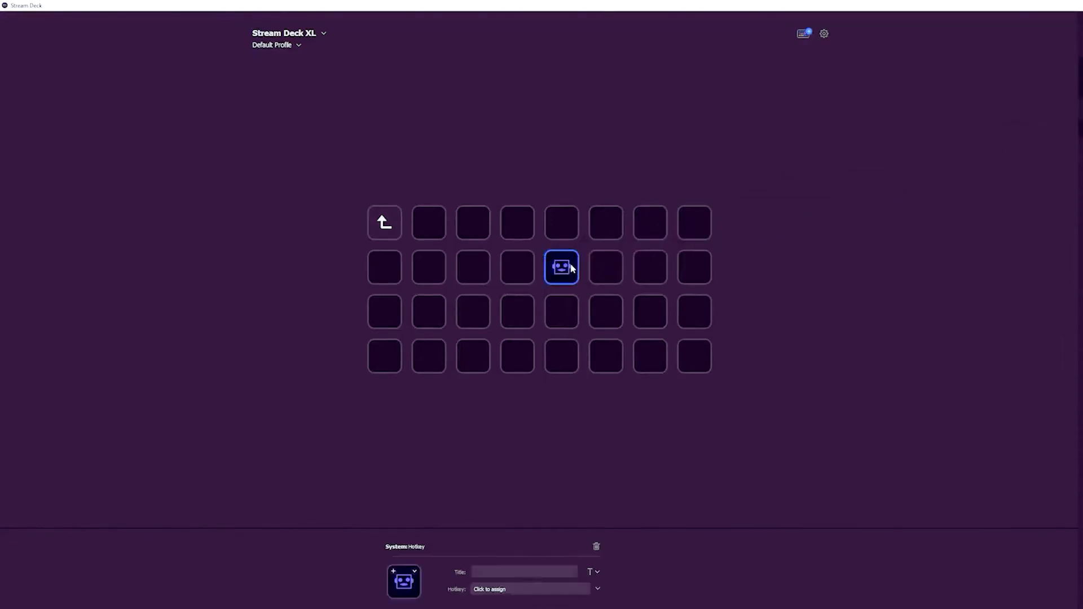
{"action": "left_click", "coordinate": [521, 590]}
{"action": "key", "text": "alt+a"}
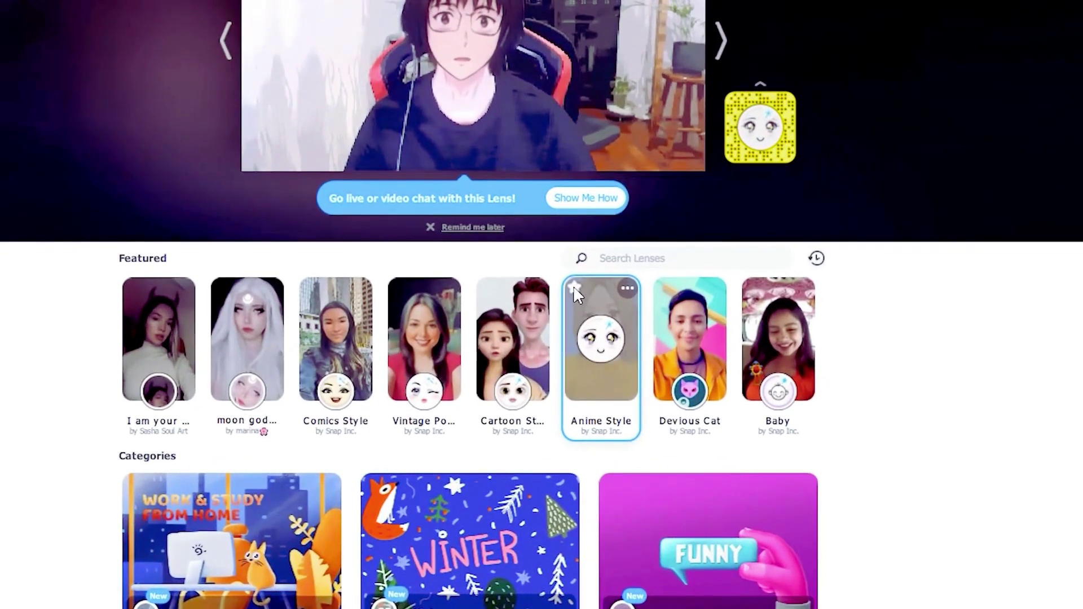
- In Snap Camera, mark the Anime Style lens as a favorite and browse the Top Community Lenses
{"action": "left_click", "coordinate": [573, 286]}
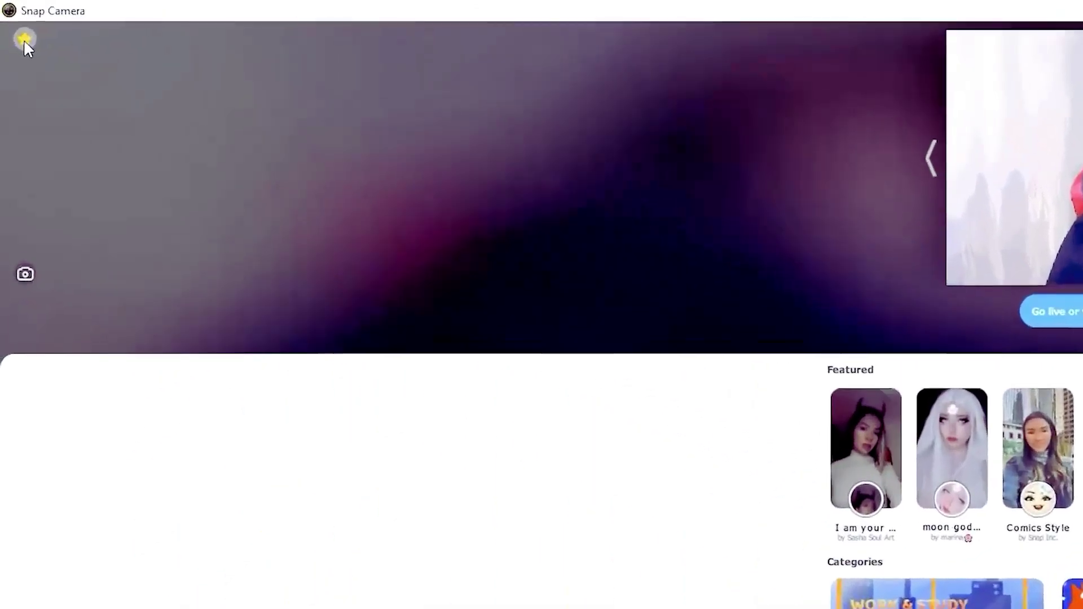
{"action": "left_click", "coordinate": [24, 40]}
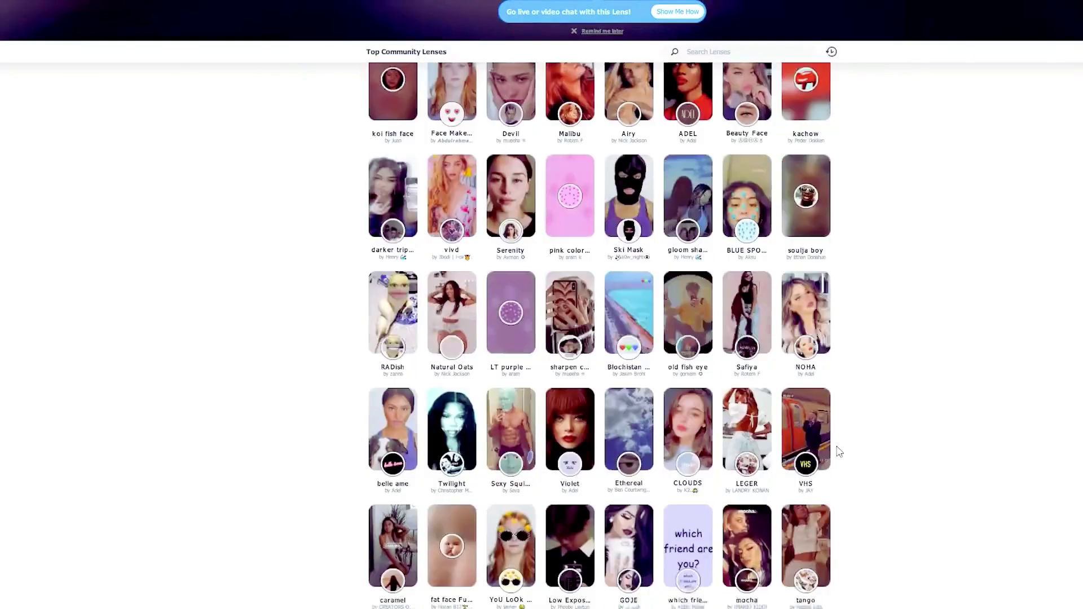
{"action": "scroll", "coordinate": [840, 452], "scroll_direction": "down", "scroll_amount": 6}
{"action": "scroll", "coordinate": [840, 452], "scroll_direction": "down", "scroll_amount": 10}
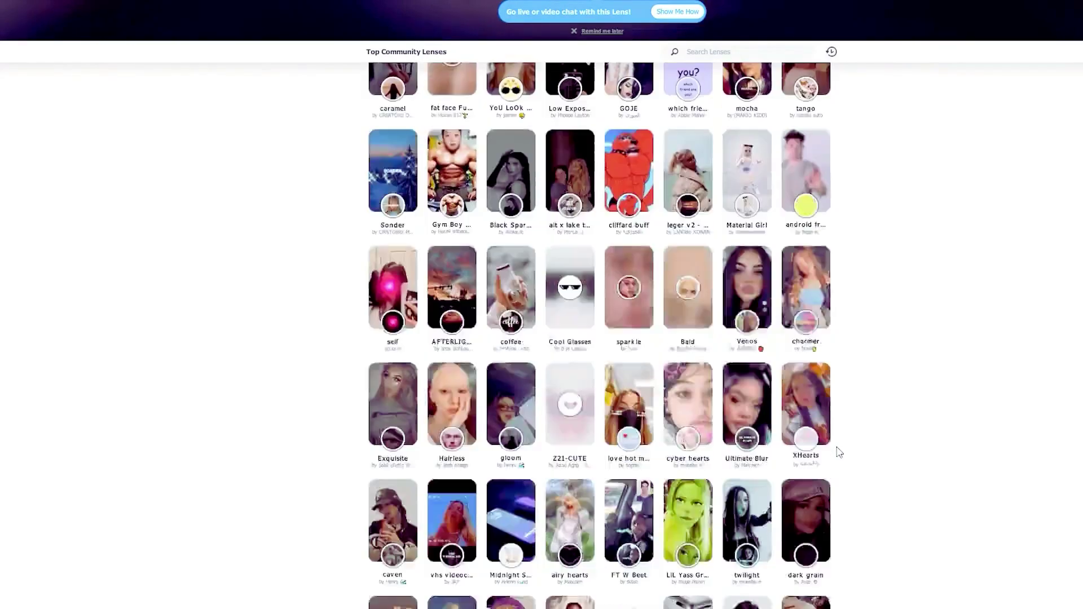
{"action": "scroll", "coordinate": [840, 451], "scroll_direction": "down", "scroll_amount": 6}
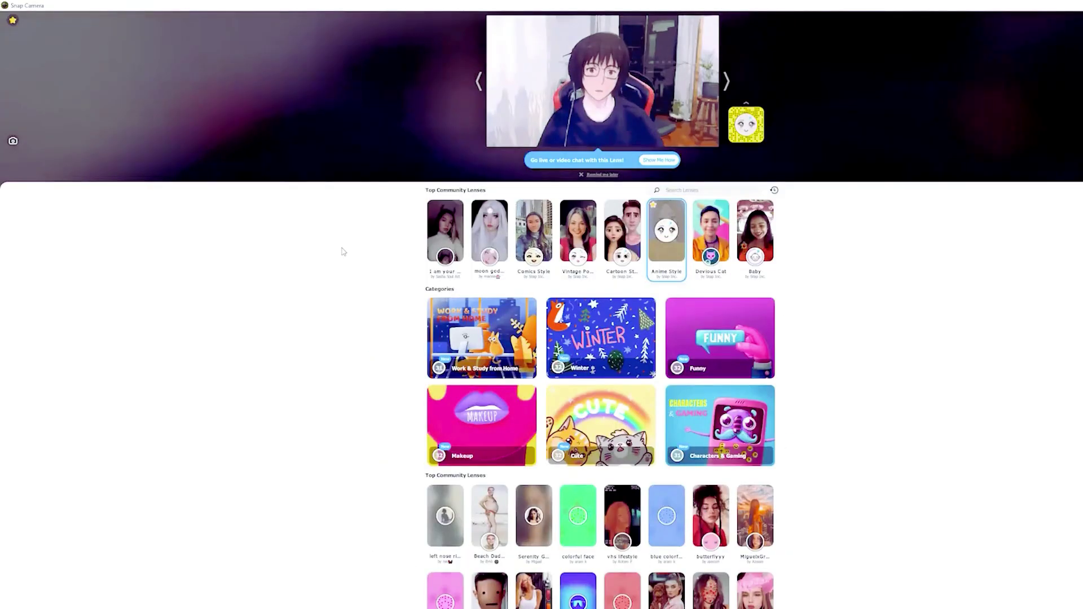
- Search the computer for OBS and open it
{"action": "key", "text": "super"}
{"action": "type", "text": "obs"}
{"action": "left_click", "coordinate": [145, 407]}
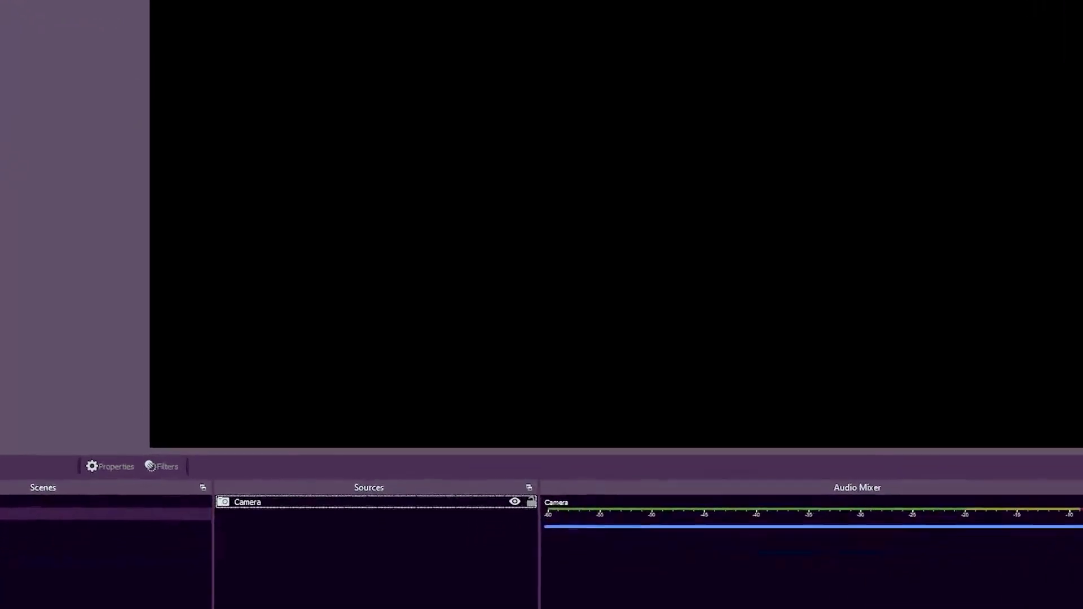
- Create a Video Capture Device source named "Snap Cam" that uses Snap Camera as its device
{"action": "left_click", "coordinate": [221, 608]}
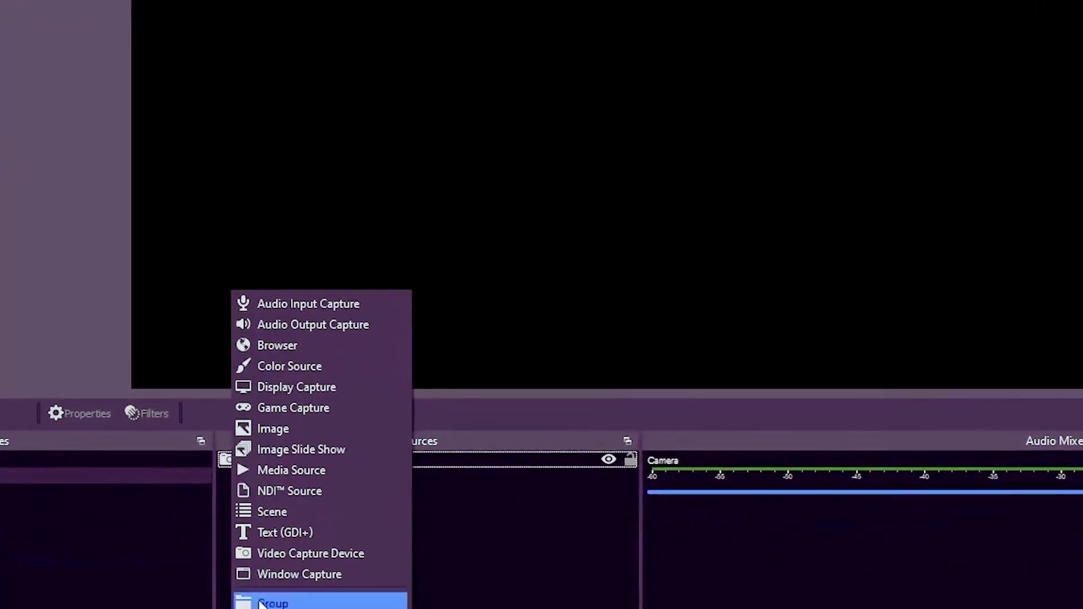
{"action": "left_click", "coordinate": [306, 552]}
{"action": "type", "text": "Snap Cam"}
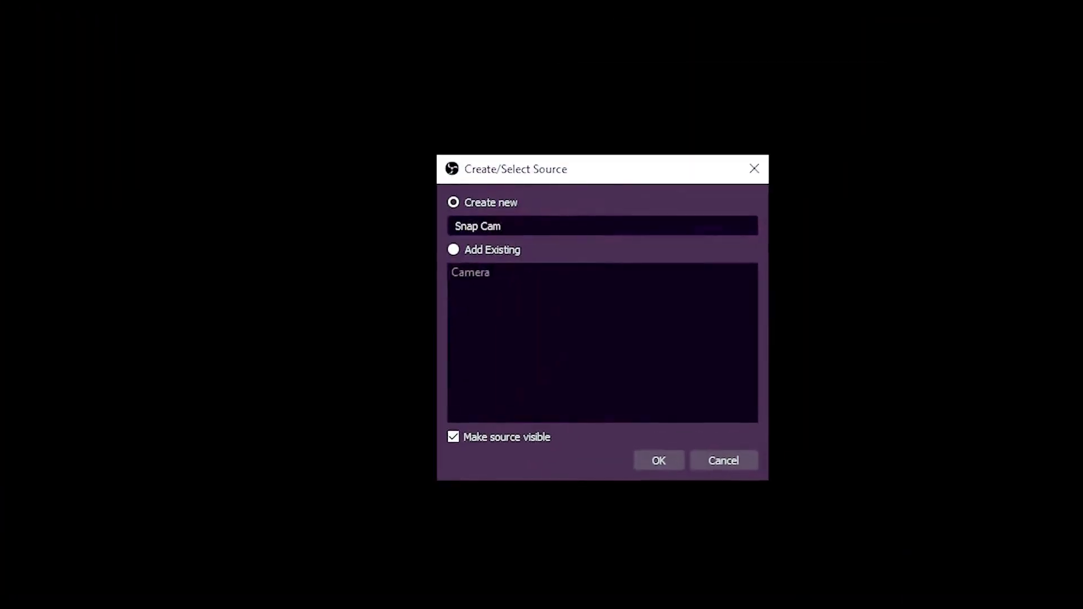
{"action": "left_click", "coordinate": [669, 460]}
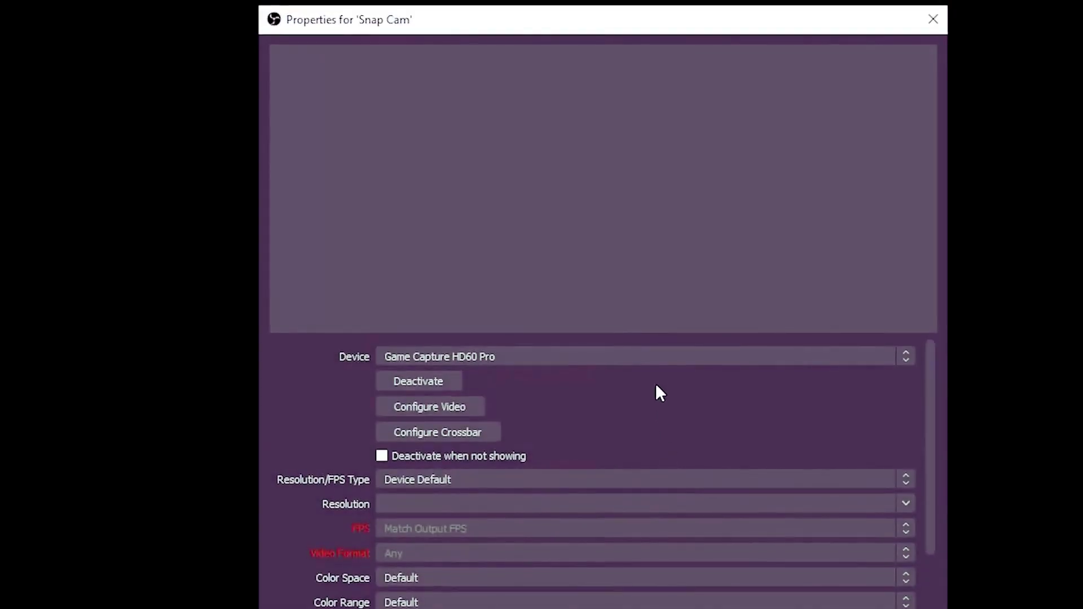
{"action": "left_click", "coordinate": [649, 357]}
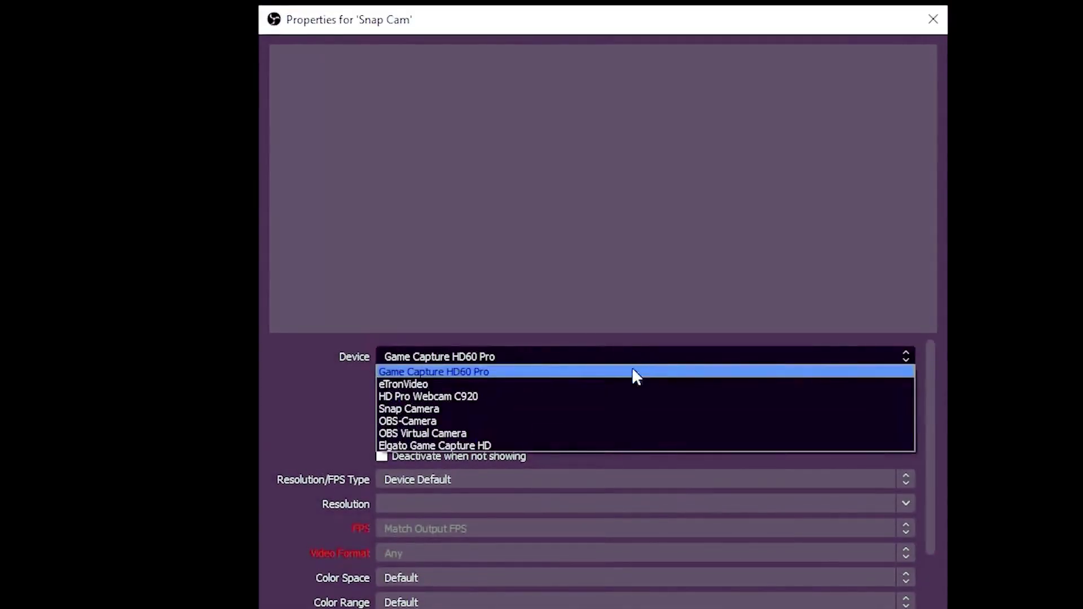
{"action": "left_click", "coordinate": [587, 408]}
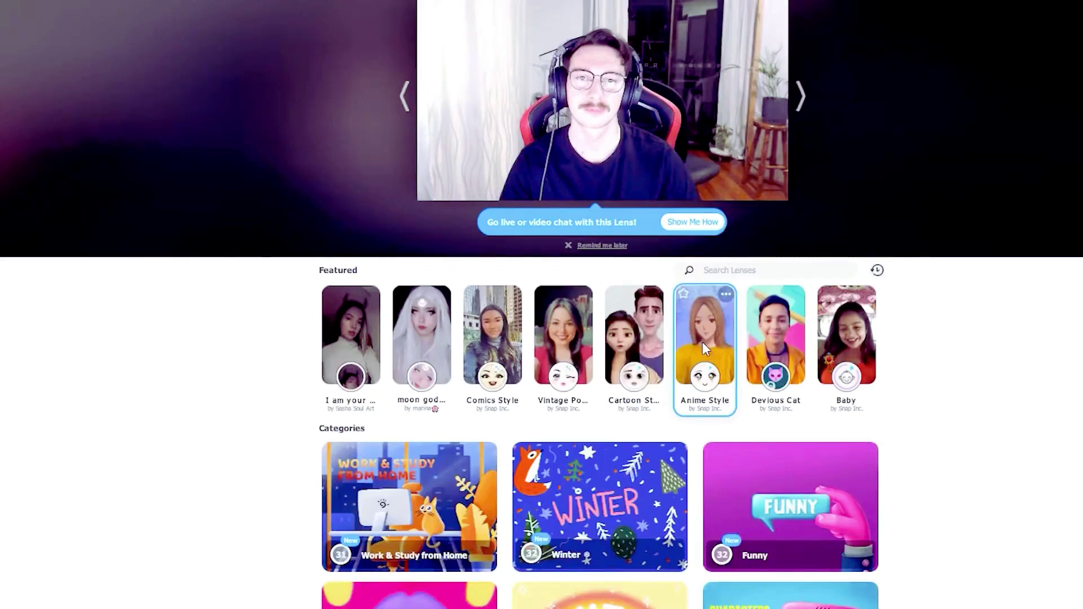
- In Snap Camera, apply the Anime Style lens and assign Alt+Up as the hotkey for the favorite Shrek lens
{"action": "left_click", "coordinate": [703, 341]}
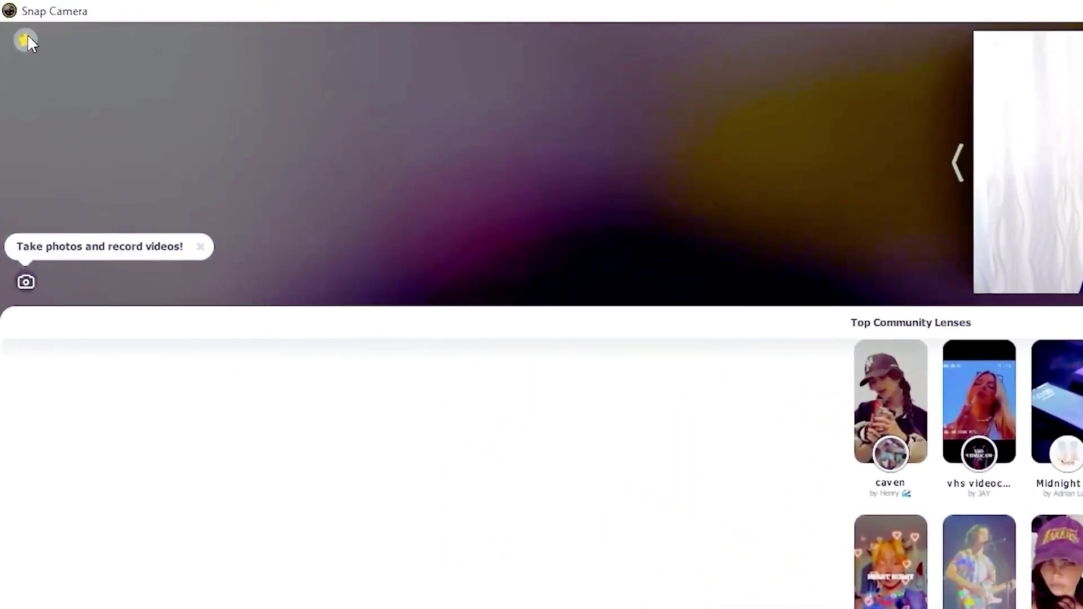
{"action": "left_click", "coordinate": [24, 40]}
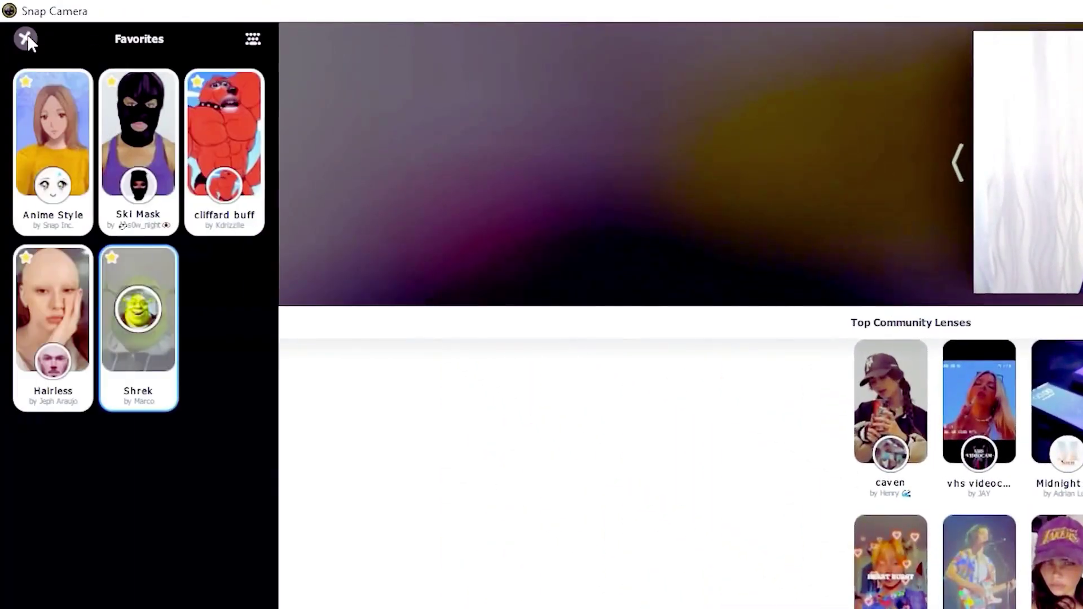
{"action": "left_click", "coordinate": [252, 37]}
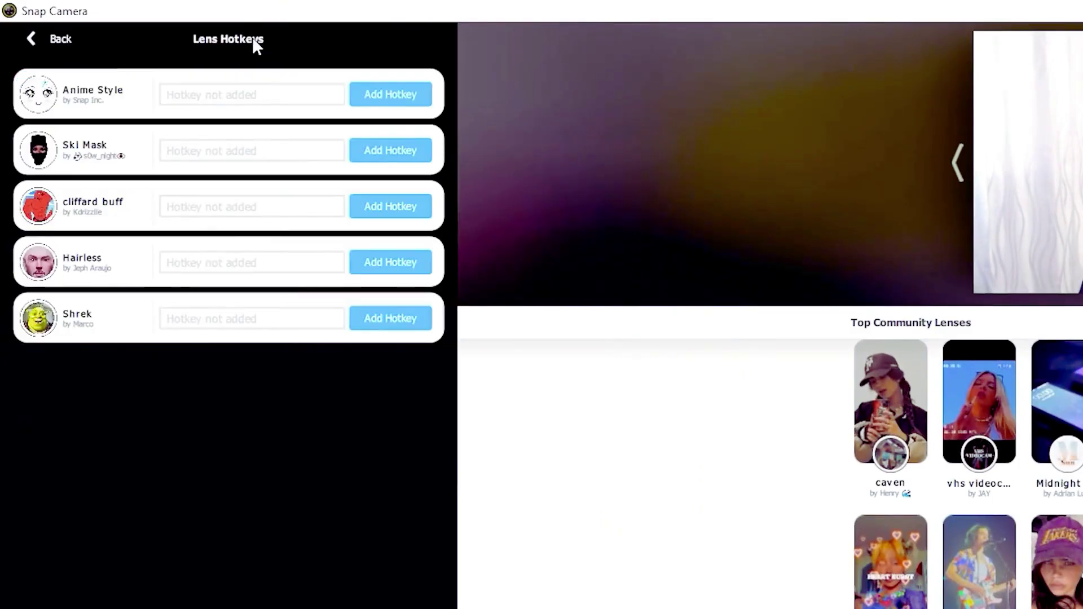
{"action": "left_click", "coordinate": [402, 321]}
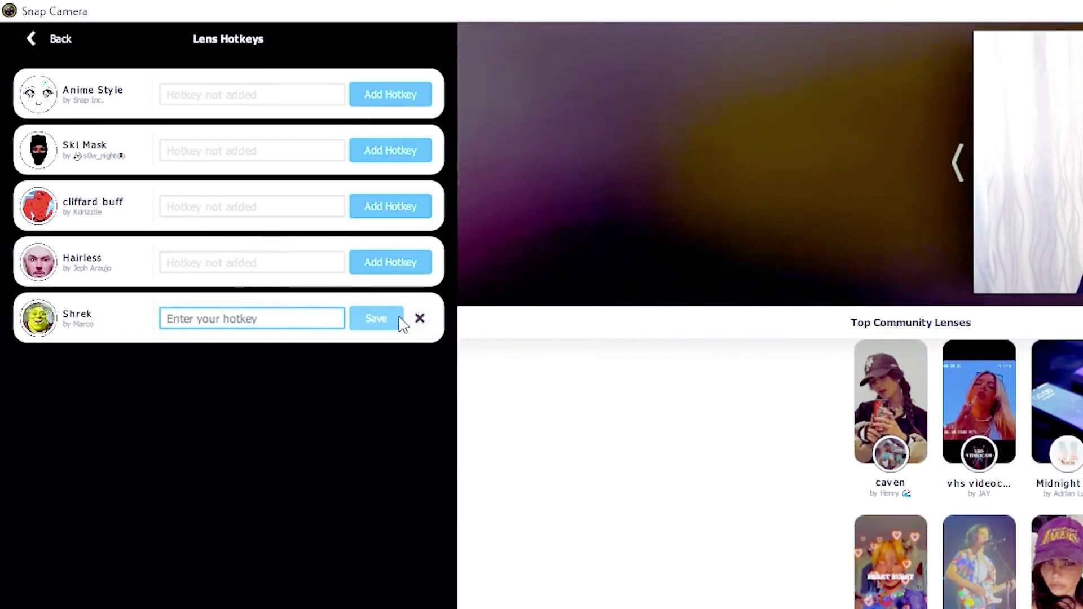
{"action": "key", "text": "alt+Up"}
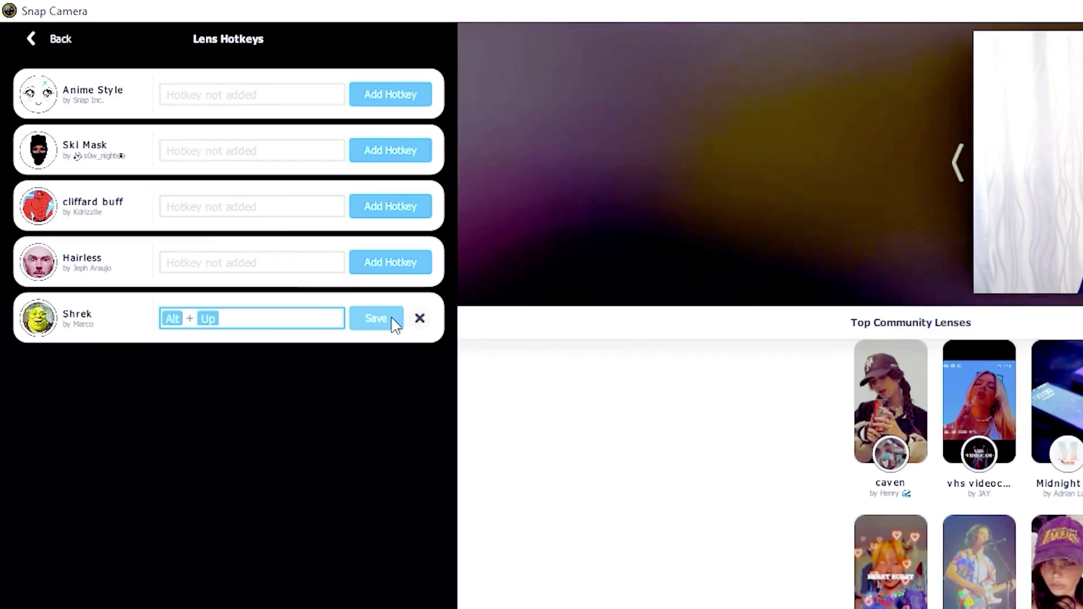
{"action": "left_click", "coordinate": [386, 326]}
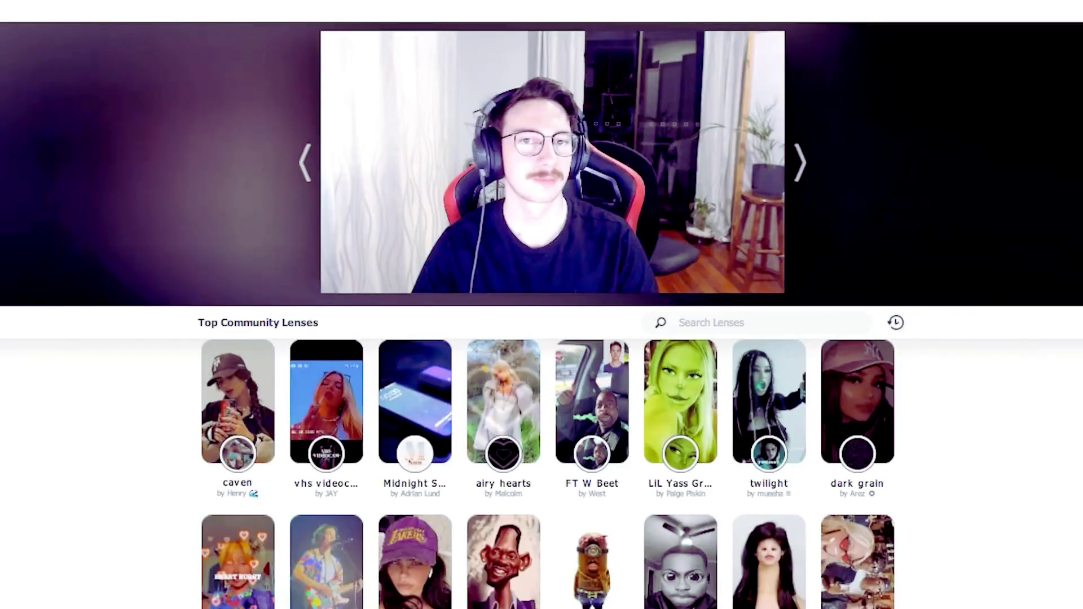
- Test the Shrek lens hotkey by toggling the lens on and off in the camera preview
{"action": "key", "text": "alt+Up"}
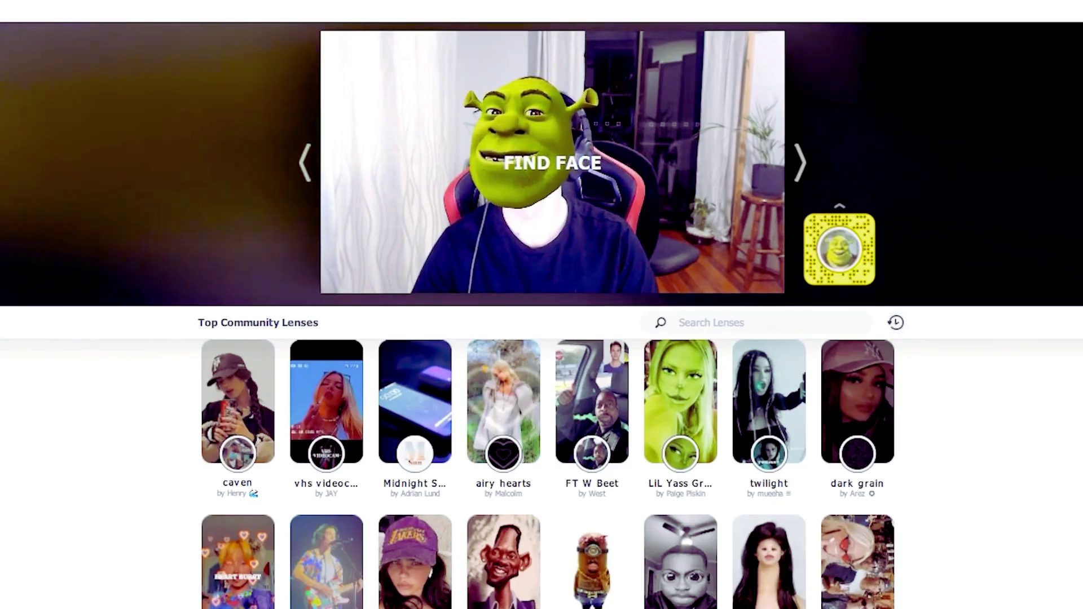
{"action": "key", "text": "alt+Up"}
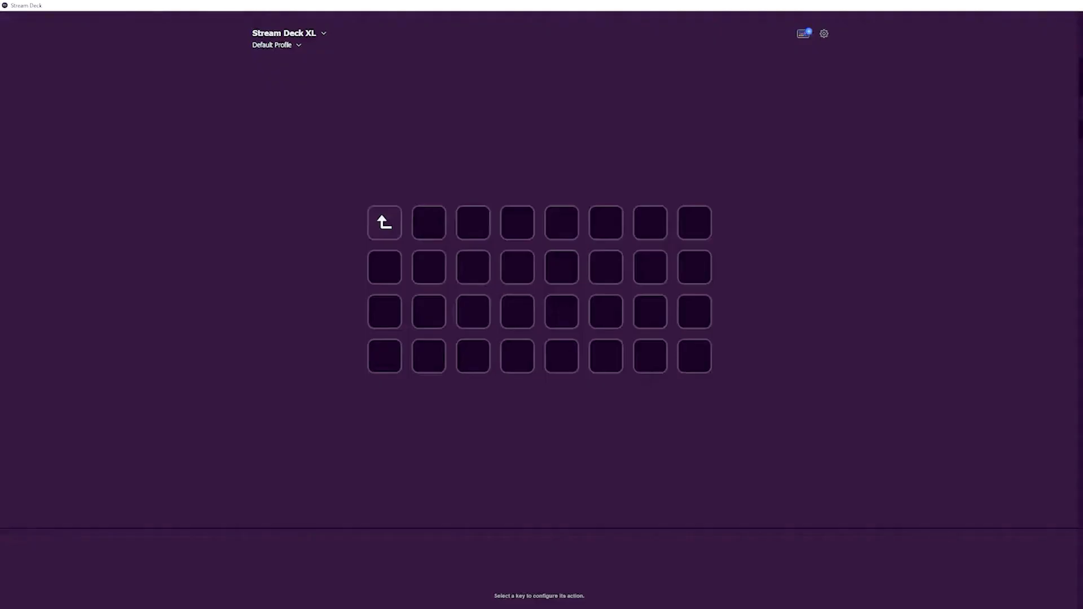
- In Stream Deck, add a System Hotkey action to the fifth key of the second row and start recording its hotkey
{"action": "left_click_drag", "start_coordinate": [1010, 123], "coordinate": [571, 268]}
{"action": "left_click", "coordinate": [522, 589]}
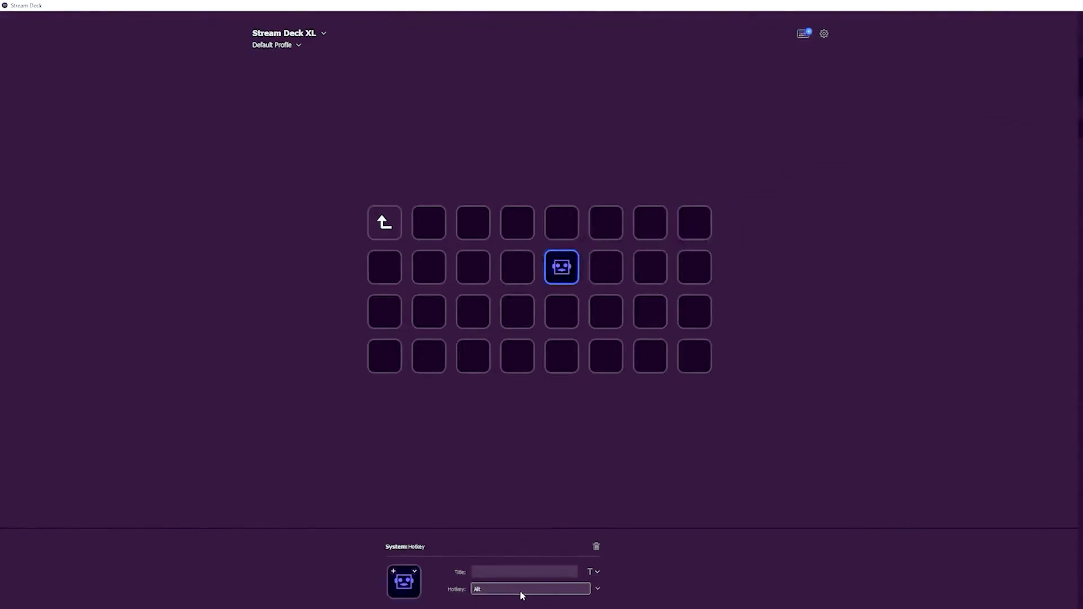